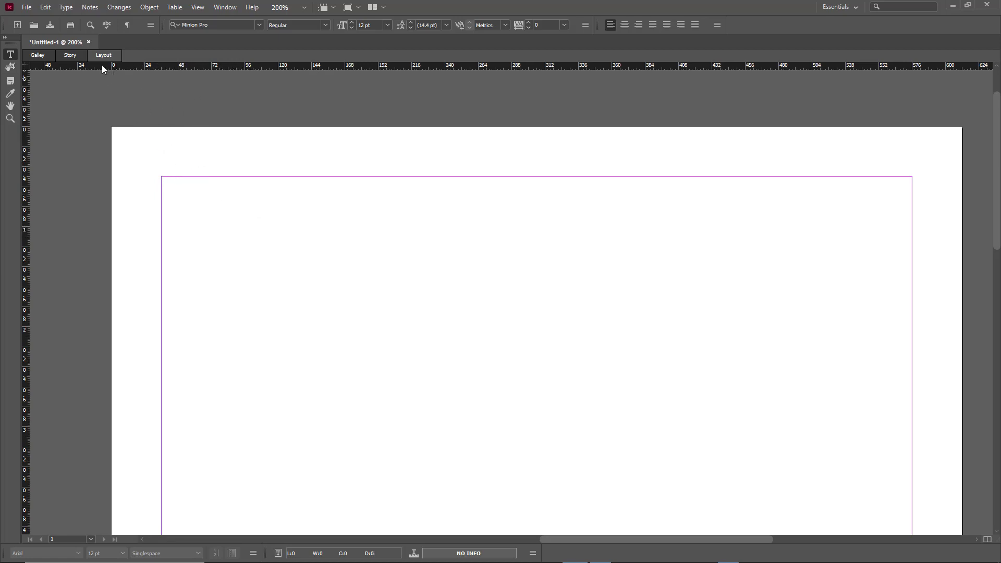
Show the Insert Variable submenu under Type > Text Variables.
{"action": "left_click", "coordinate": [64, 9]}
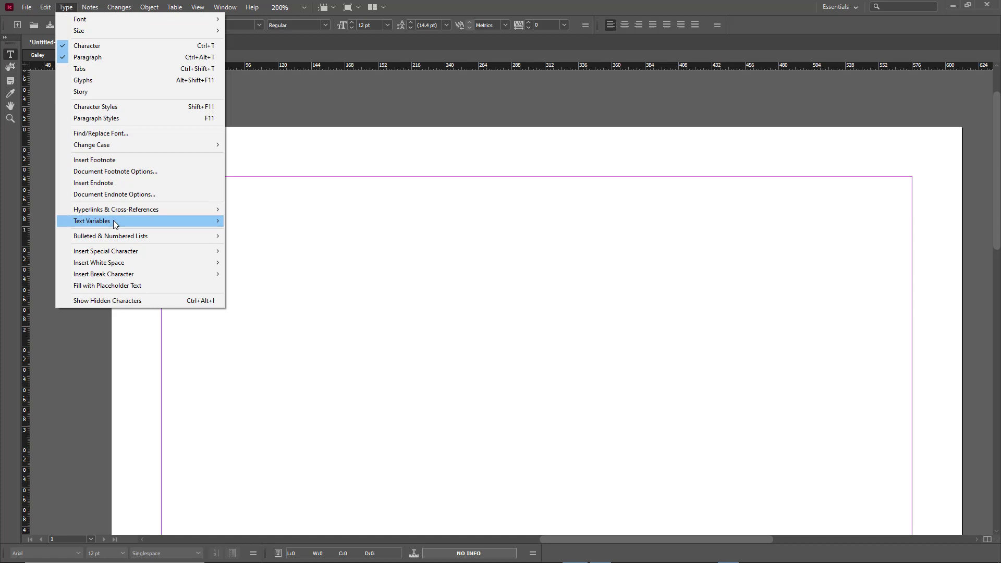
{"action": "mouse_move", "coordinate": [114, 220]}
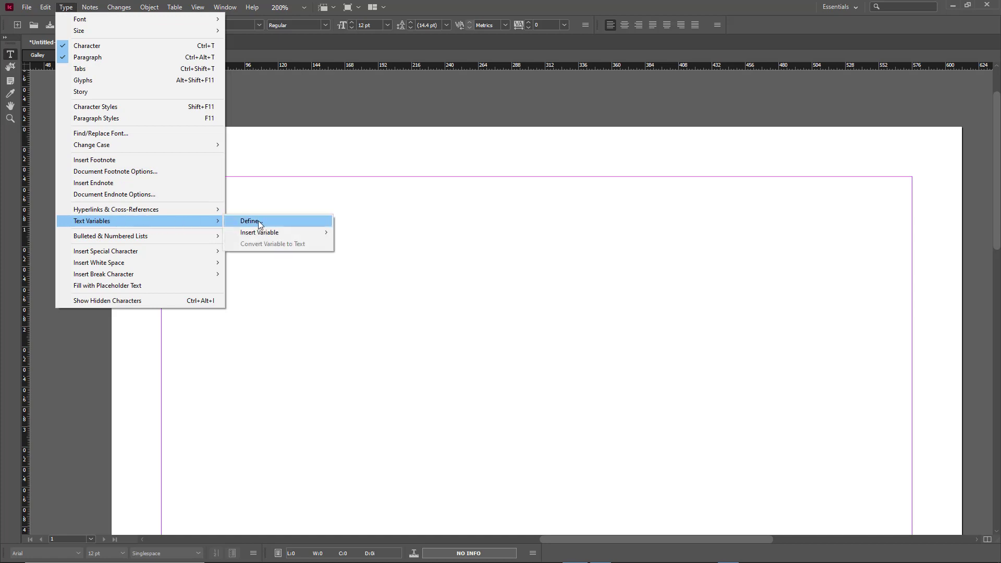
{"action": "mouse_move", "coordinate": [283, 231]}
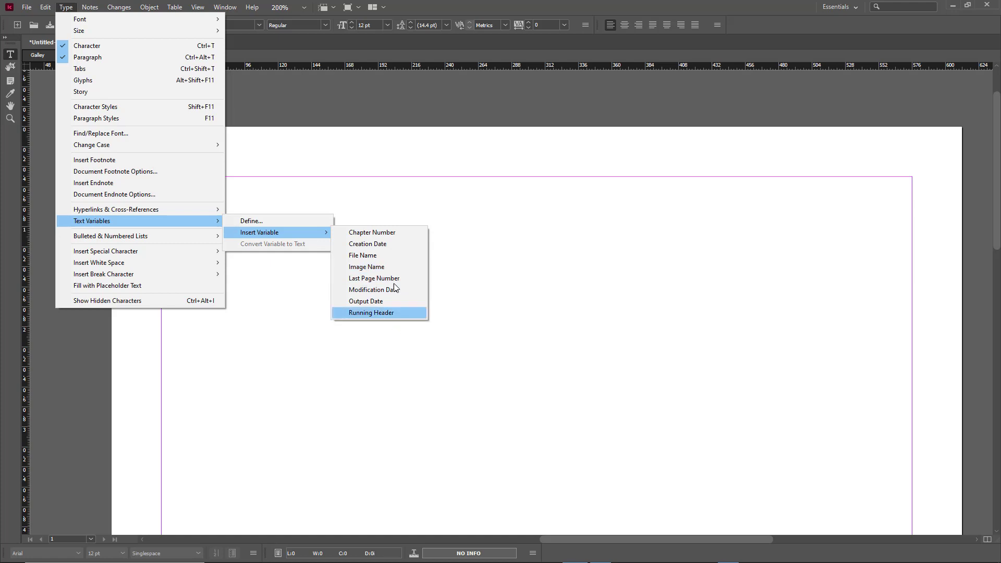
Insert the Chapter Number, Creation Date (08/17/20) and Modification Date variables on three lines.
{"action": "left_click", "coordinate": [390, 235]}
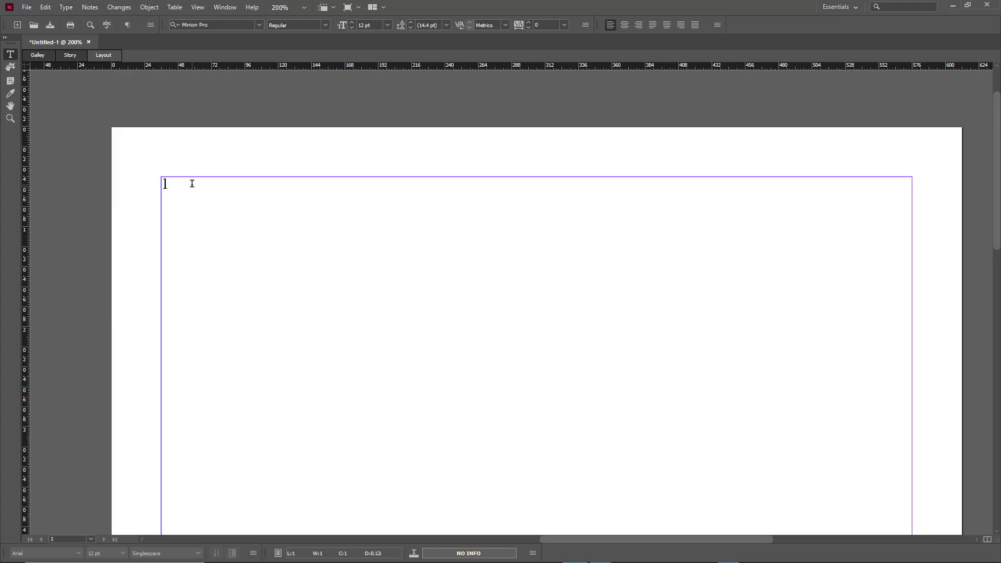
{"action": "key", "text": "Return"}
{"action": "left_click", "coordinate": [66, 7]}
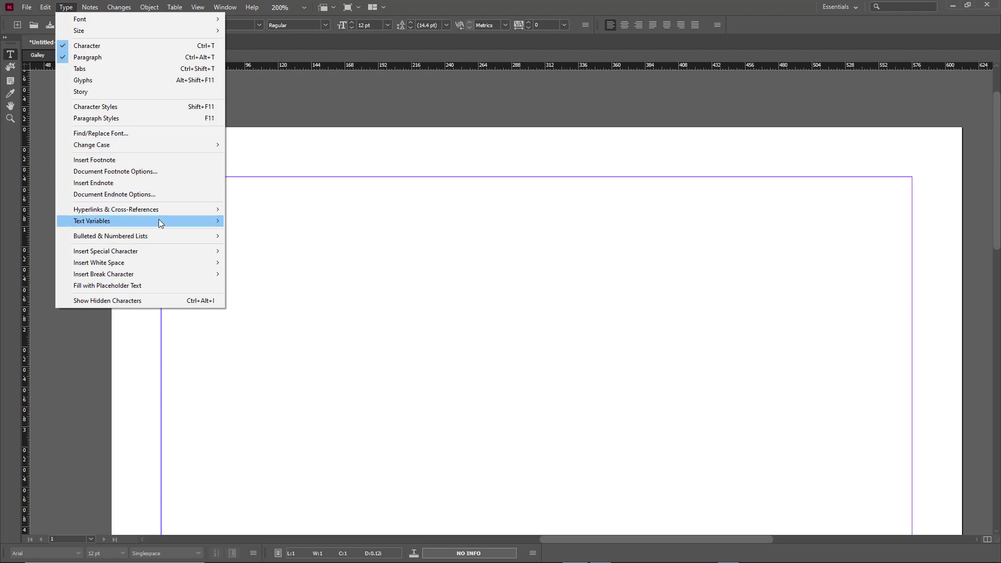
{"action": "mouse_move", "coordinate": [159, 221]}
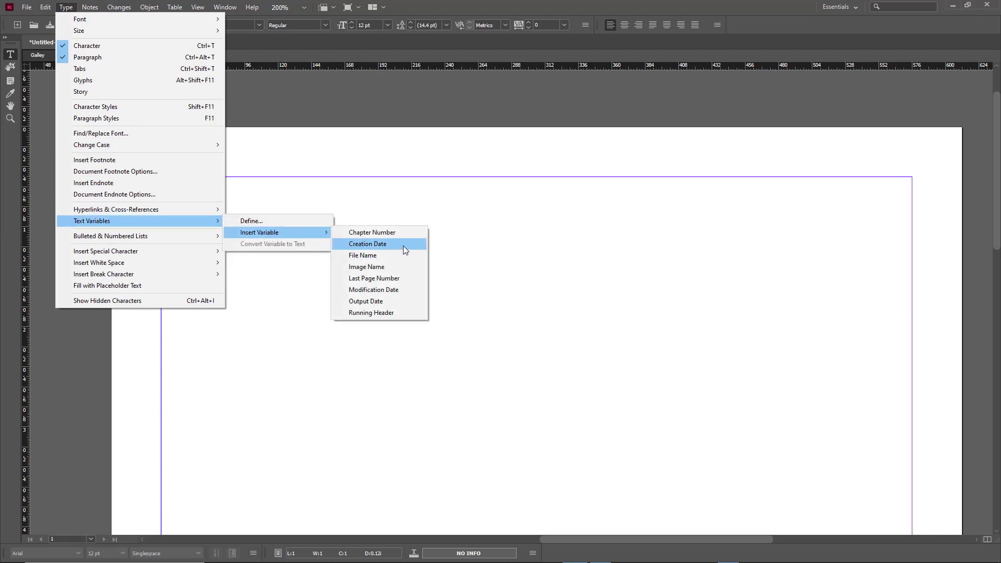
{"action": "left_click", "coordinate": [403, 245]}
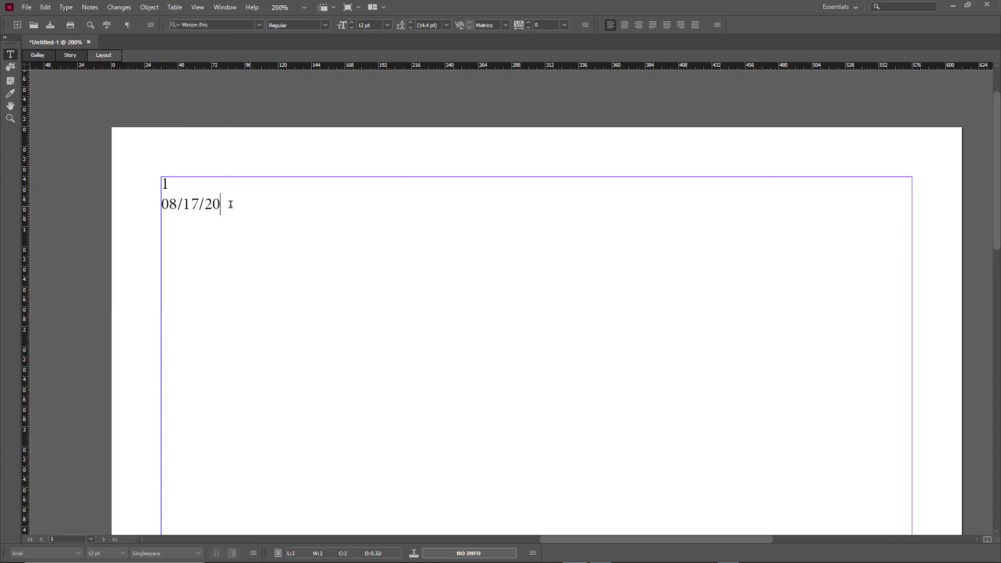
{"action": "left_click_drag", "start_coordinate": [228, 204], "coordinate": [178, 204]}
{"action": "left_click", "coordinate": [259, 205]}
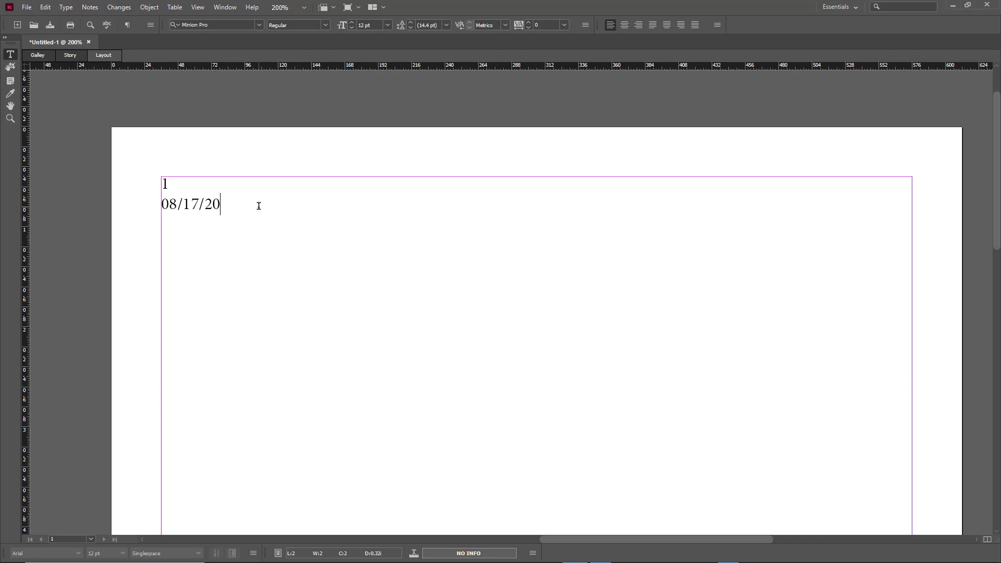
{"action": "key", "text": "Return"}
{"action": "left_click", "coordinate": [65, 8]}
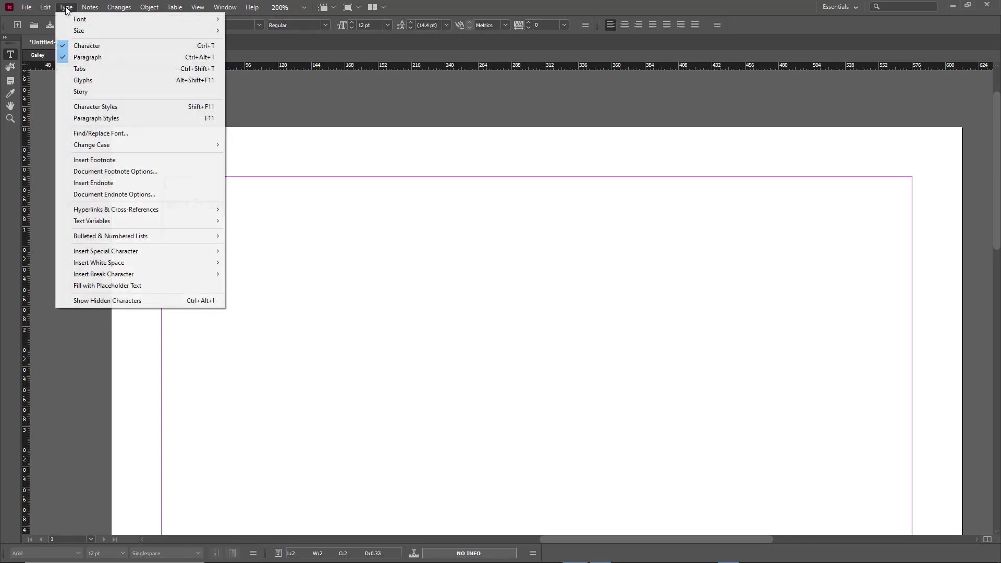
{"action": "mouse_move", "coordinate": [164, 220]}
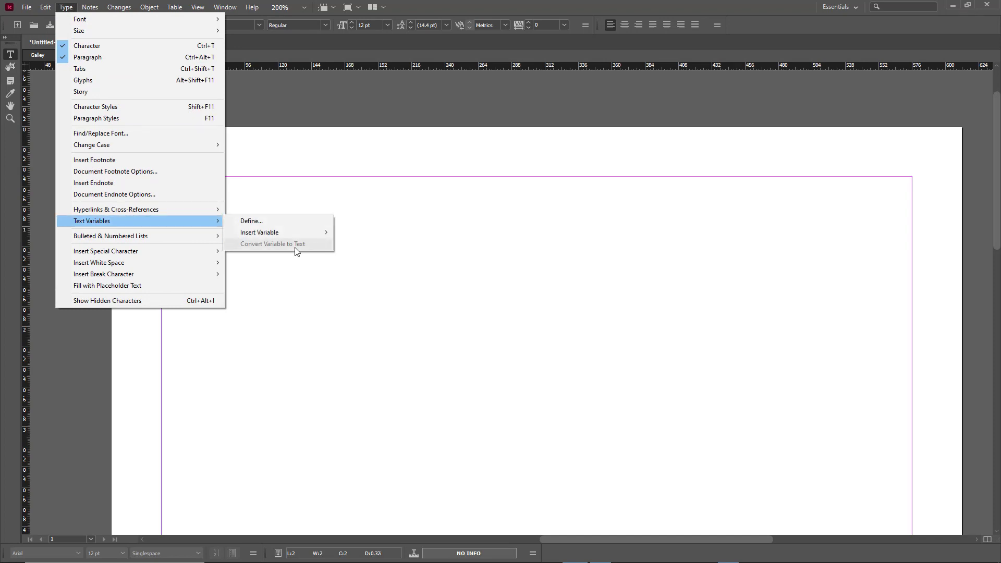
{"action": "mouse_move", "coordinate": [296, 235]}
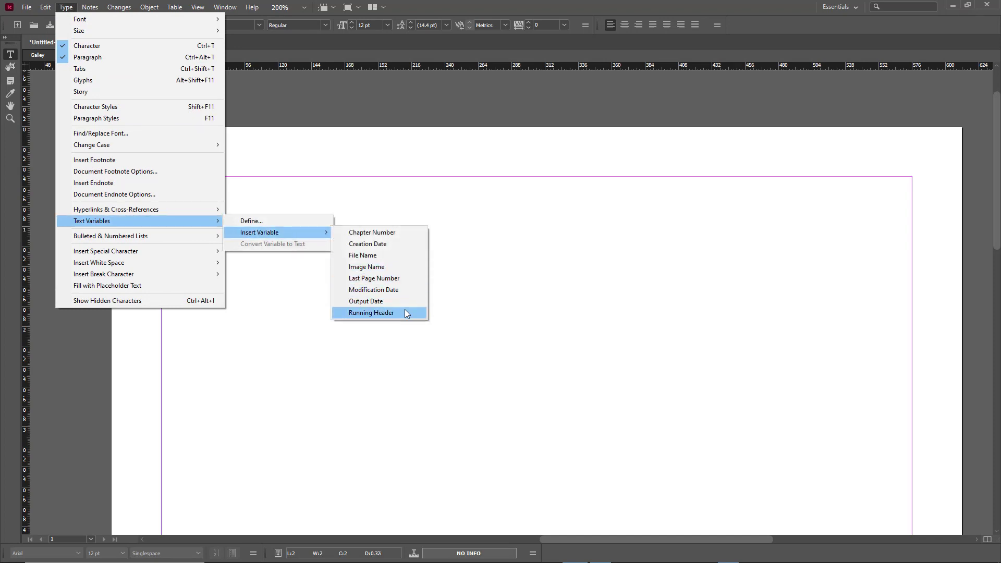
{"action": "left_click", "coordinate": [396, 292]}
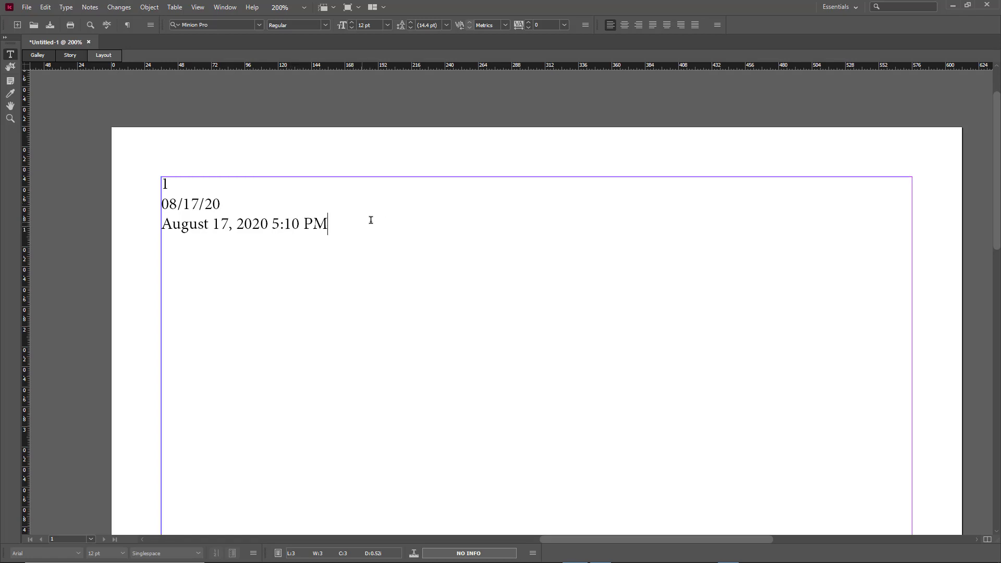
Start an empty fourth line after the modification date.
{"action": "key", "text": "shift+Home"}
{"action": "left_click", "coordinate": [389, 217]}
{"action": "key", "text": "Return"}
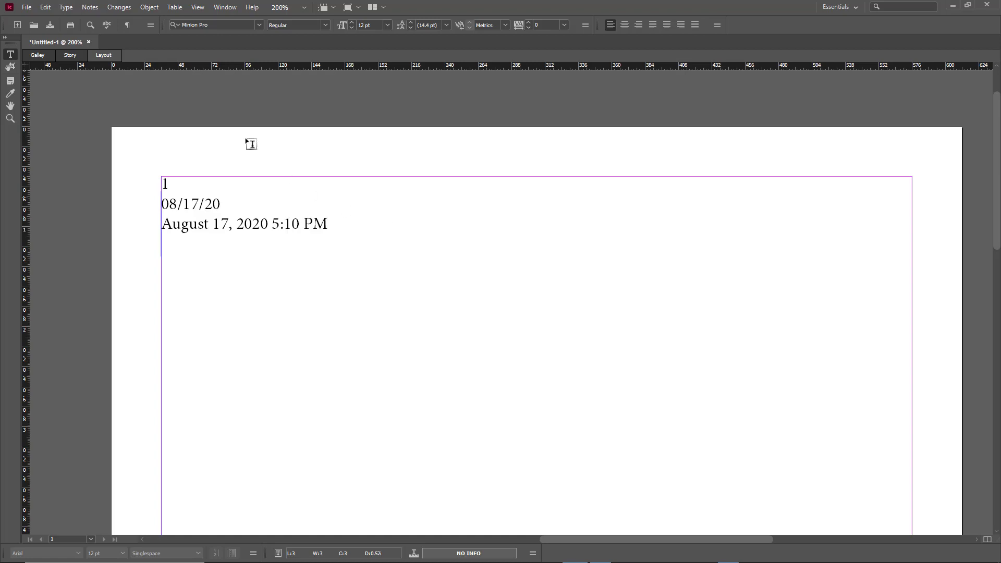
From the text variable definitions, with Running Header selected, start a new variable.
{"action": "left_click", "coordinate": [108, 6]}
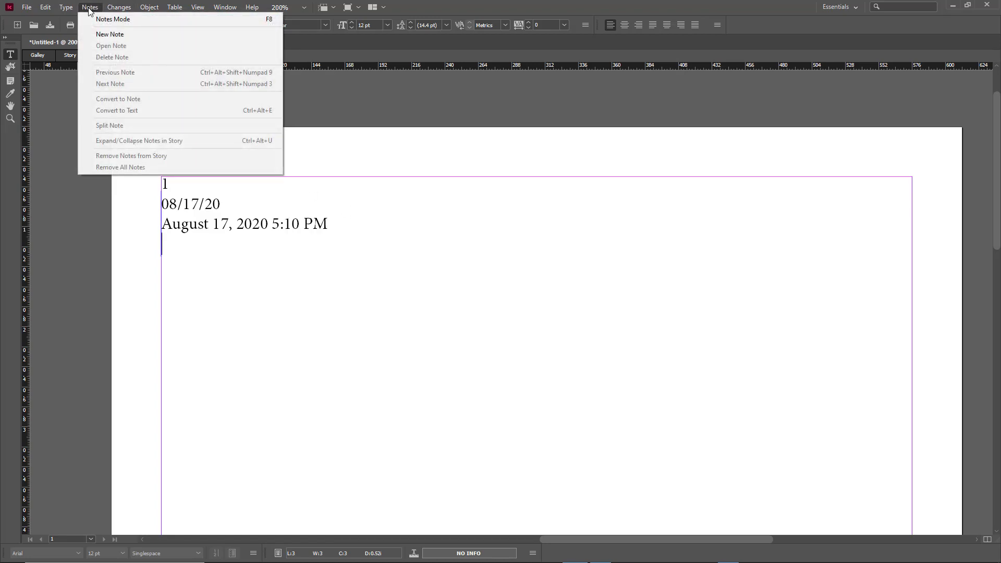
{"action": "mouse_move", "coordinate": [157, 223]}
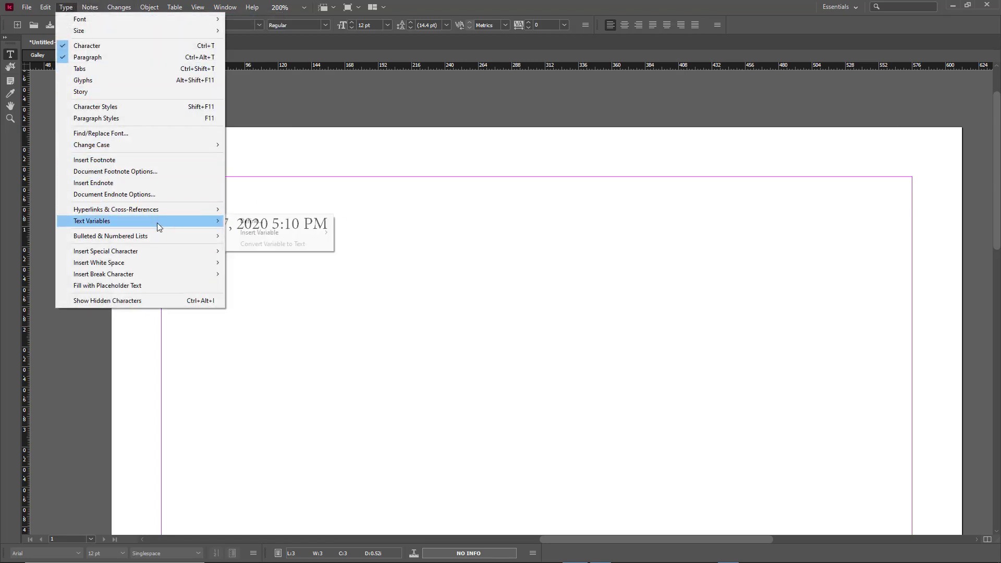
{"action": "mouse_move", "coordinate": [265, 234]}
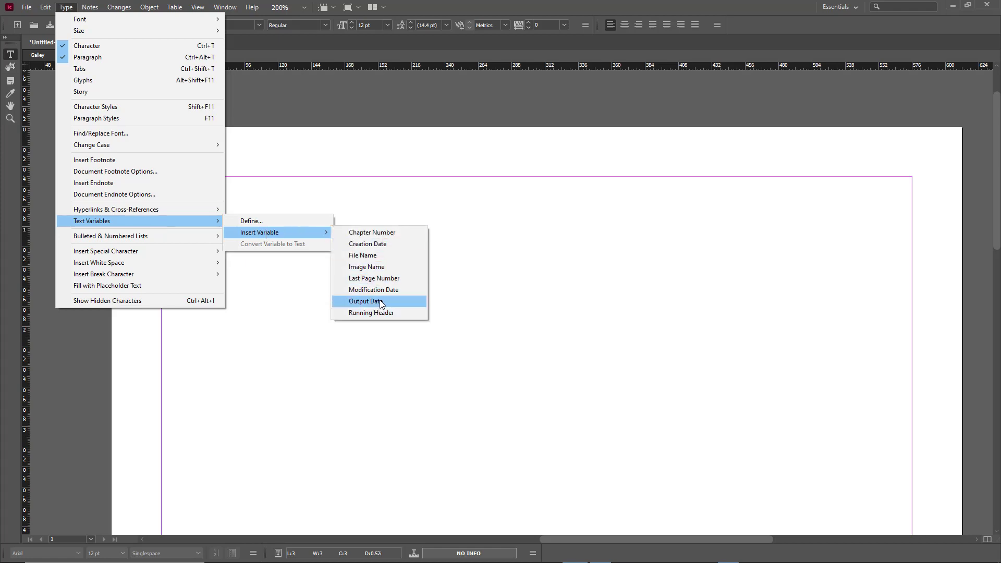
{"action": "left_click", "coordinate": [277, 221]}
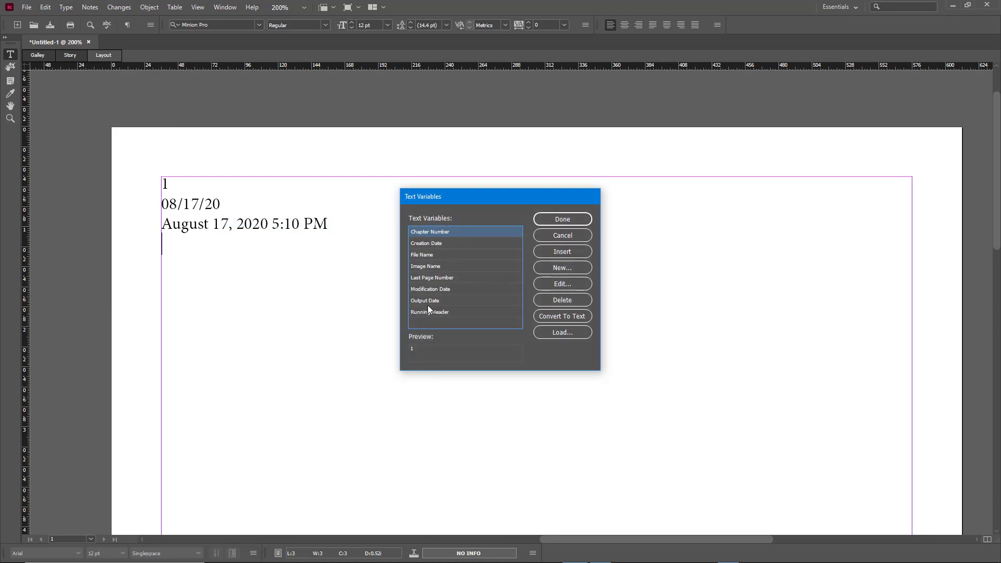
{"action": "left_click", "coordinate": [446, 313]}
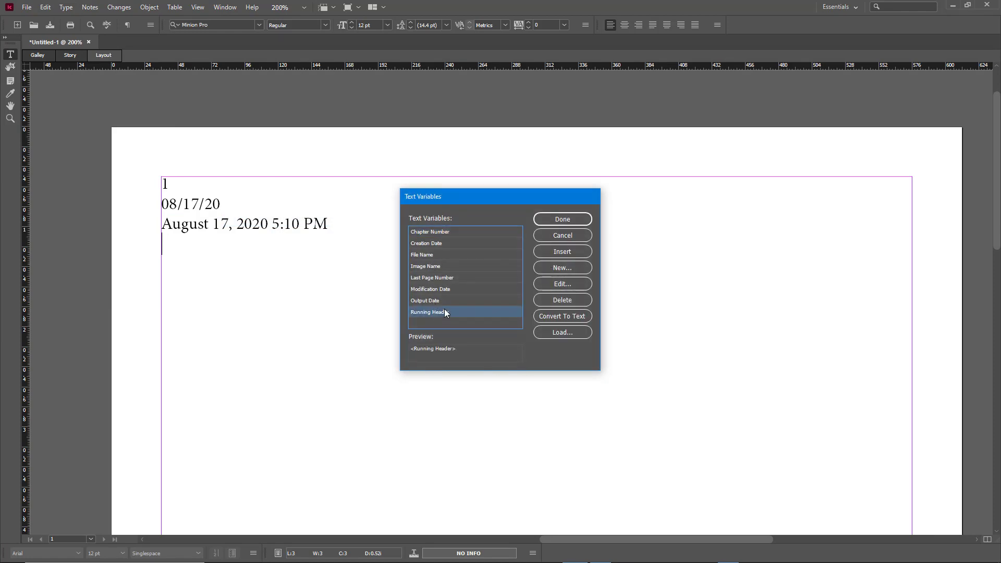
{"action": "left_click", "coordinate": [570, 270]}
Set the new variable's type to File Name with an em dash as Text Before.
{"action": "left_click", "coordinate": [516, 199]}
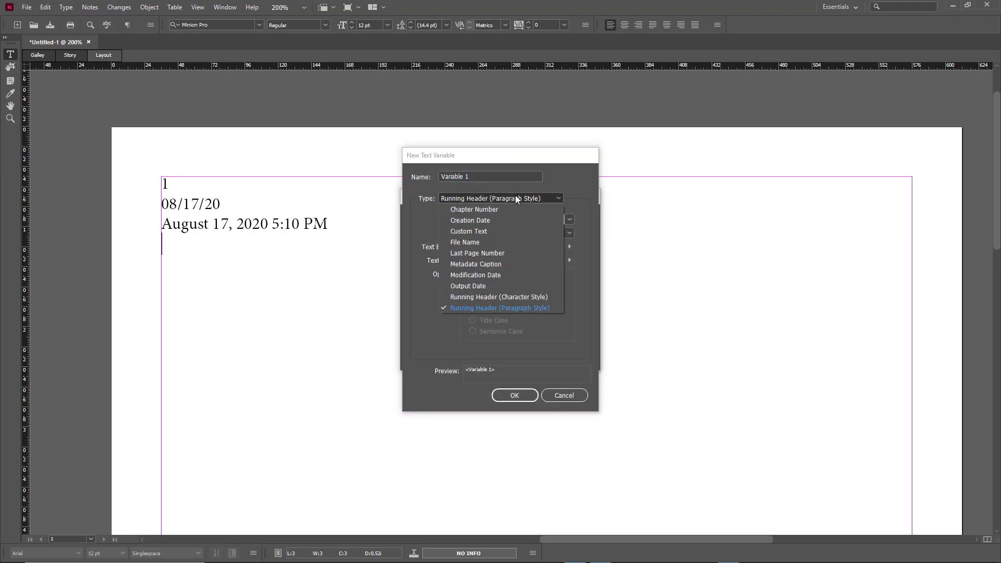
{"action": "left_click", "coordinate": [501, 242]}
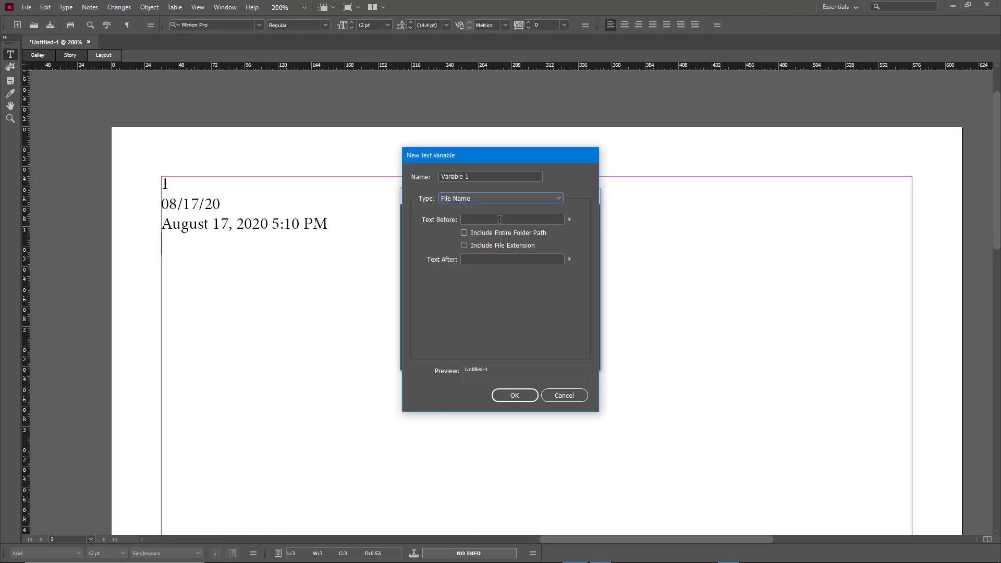
{"action": "left_click", "coordinate": [572, 220]}
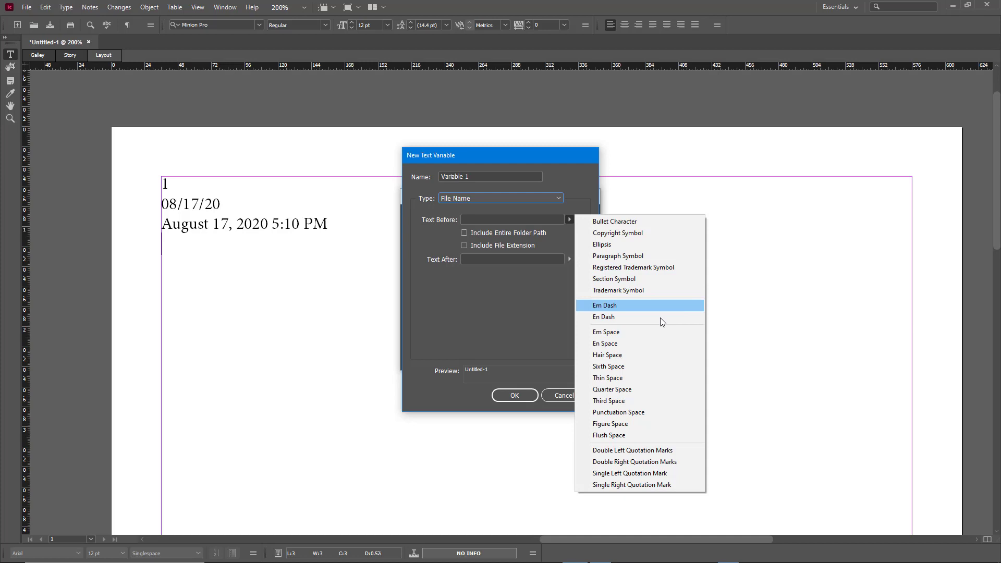
{"action": "left_click", "coordinate": [633, 307]}
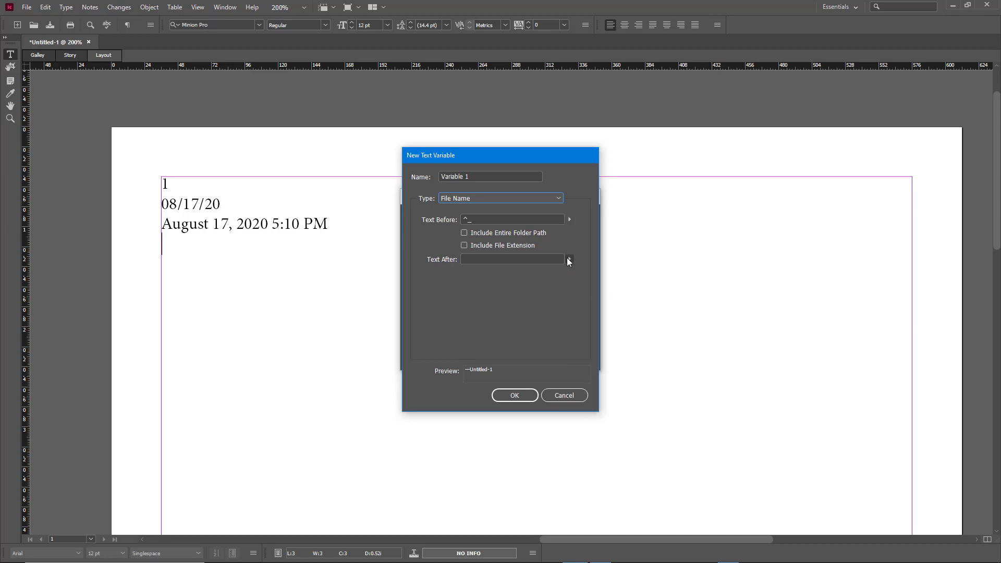
Include the entire folder path and file extension, and add an em space and em dash after.
{"action": "left_click", "coordinate": [464, 233]}
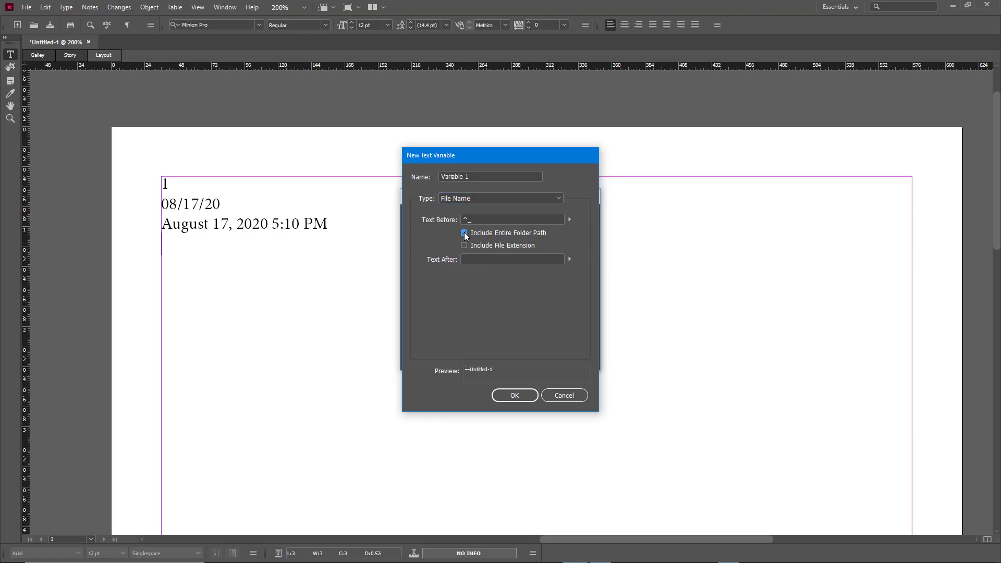
{"action": "left_click", "coordinate": [464, 245]}
{"action": "left_click", "coordinate": [570, 259]}
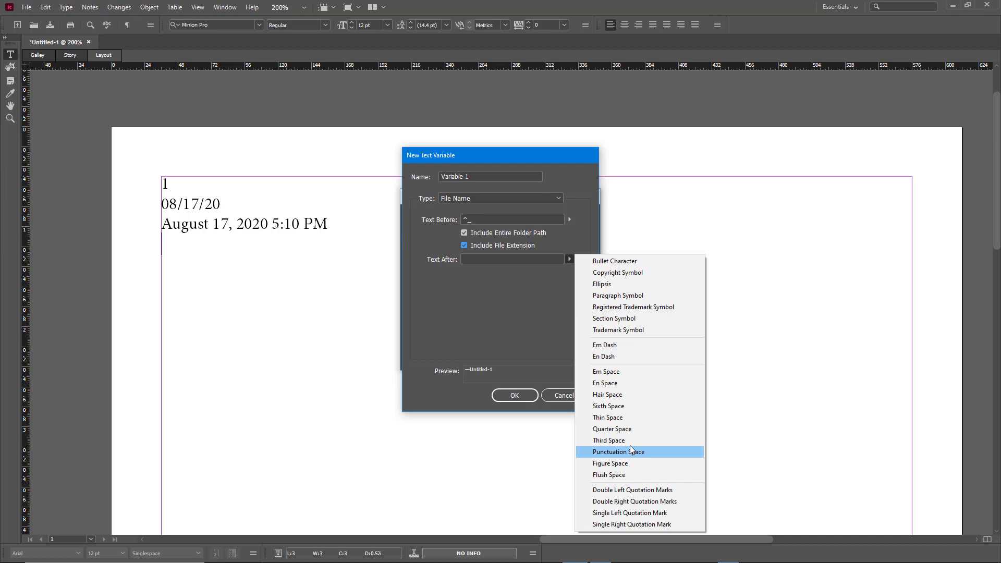
{"action": "left_click", "coordinate": [626, 374]}
{"action": "left_click", "coordinate": [570, 259]}
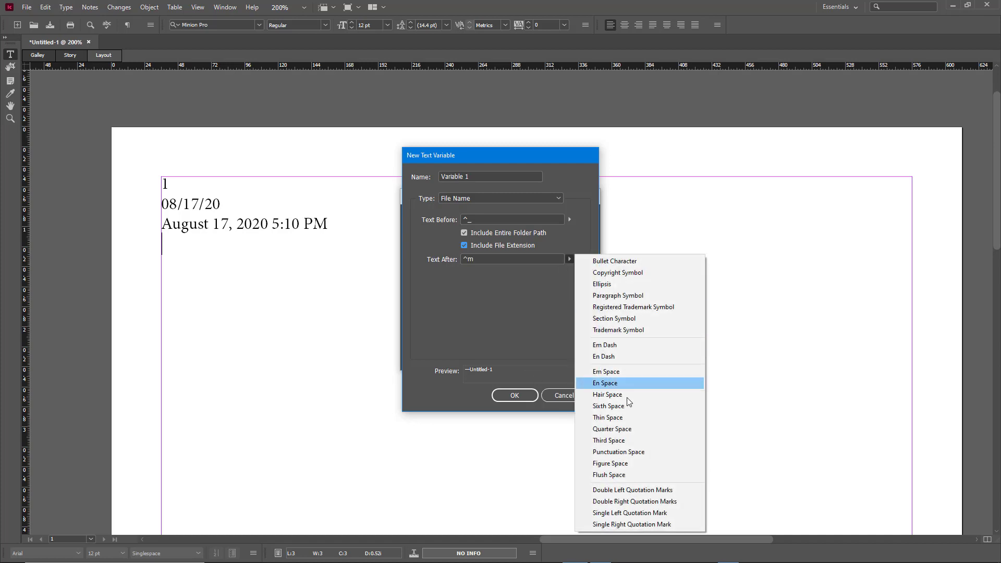
{"action": "left_click", "coordinate": [621, 346]}
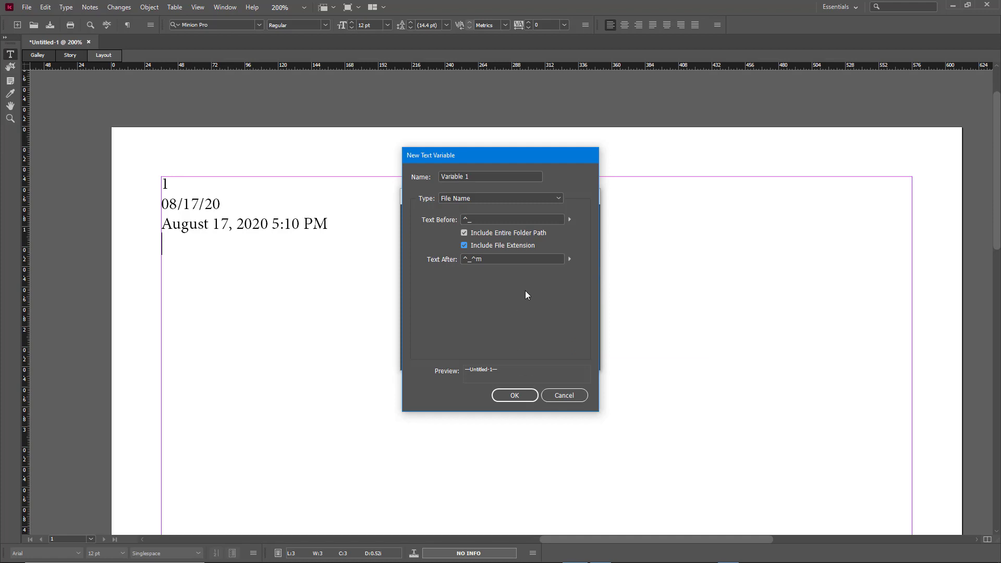
Save the new variable and rename it to 'Filename'.
{"action": "left_click", "coordinate": [513, 397]}
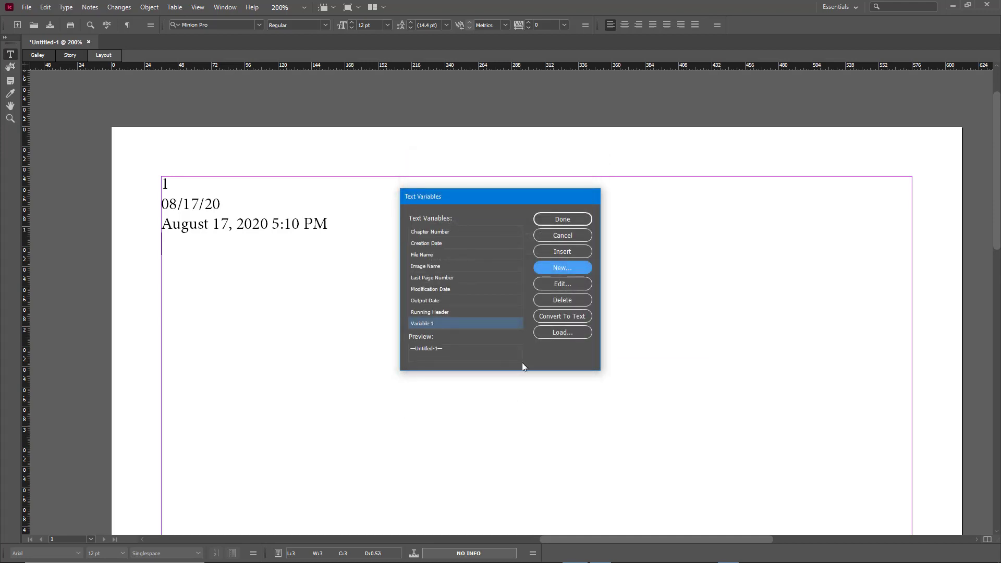
{"action": "left_click", "coordinate": [565, 283]}
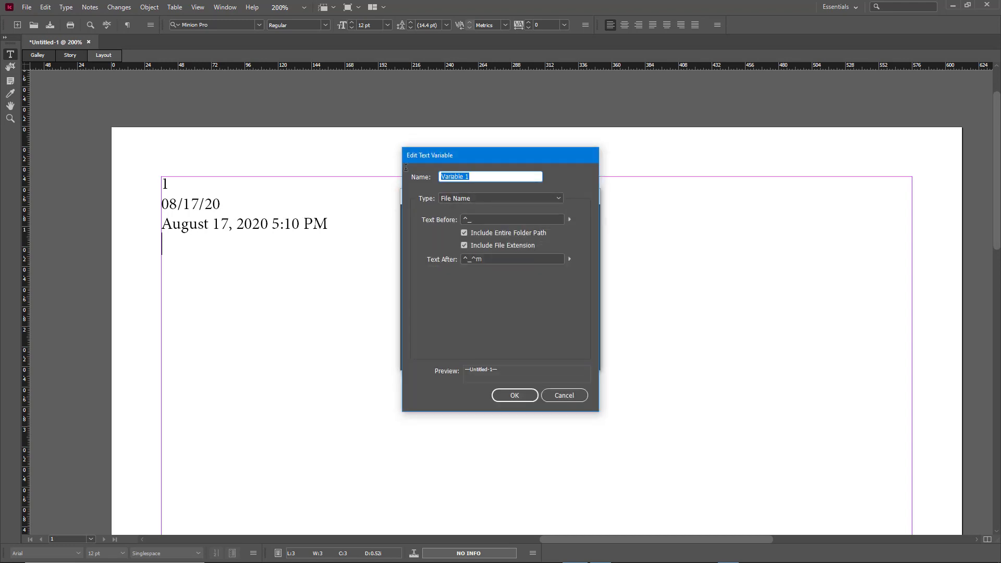
{"action": "type", "text": "Filename"}
{"action": "left_click", "coordinate": [522, 395]}
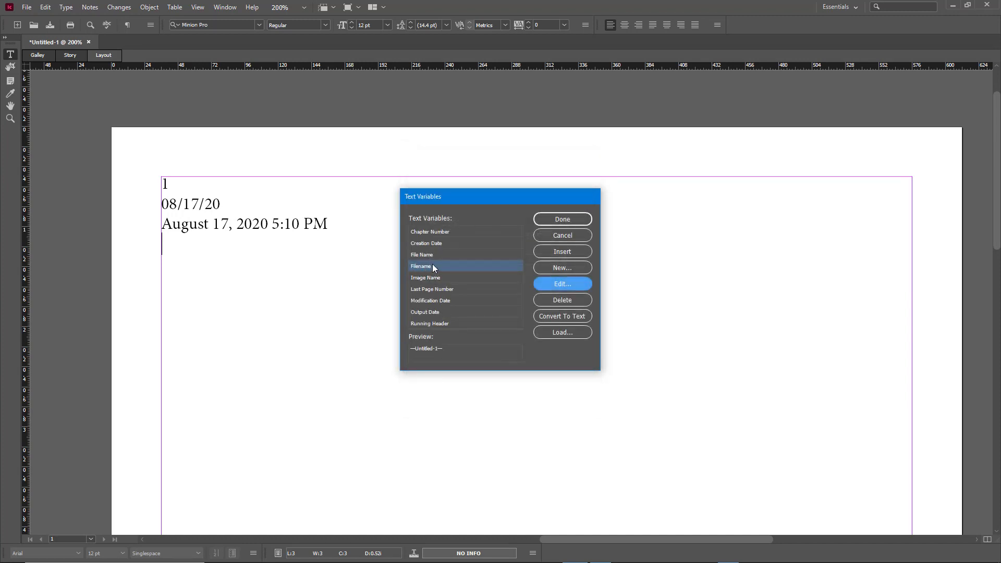
Append 'editted' so the variable is named 'Filename editted'.
{"action": "left_click", "coordinate": [563, 284]}
{"action": "left_click", "coordinate": [504, 175]}
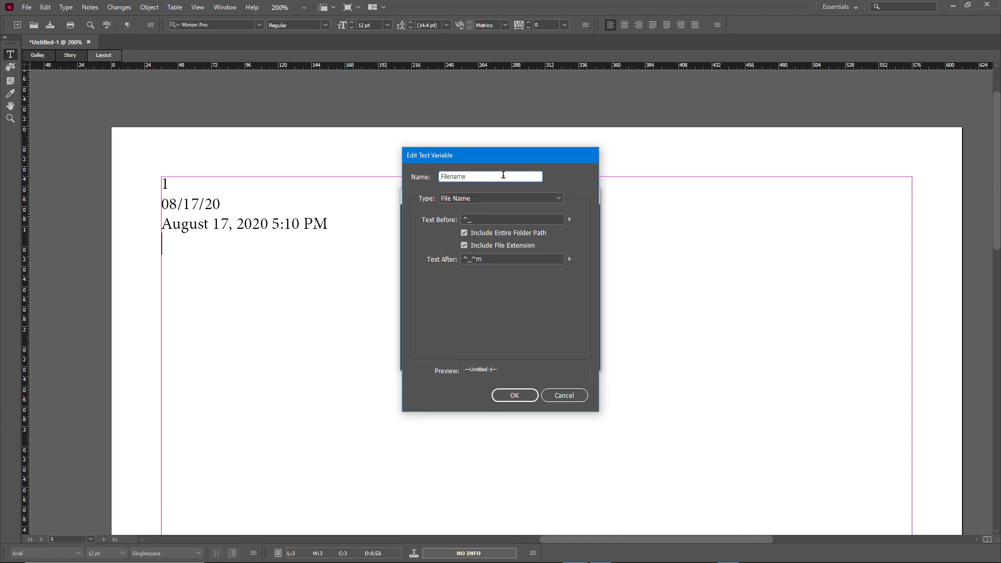
{"action": "type", "text": "editted"}
{"action": "left_click", "coordinate": [525, 397]}
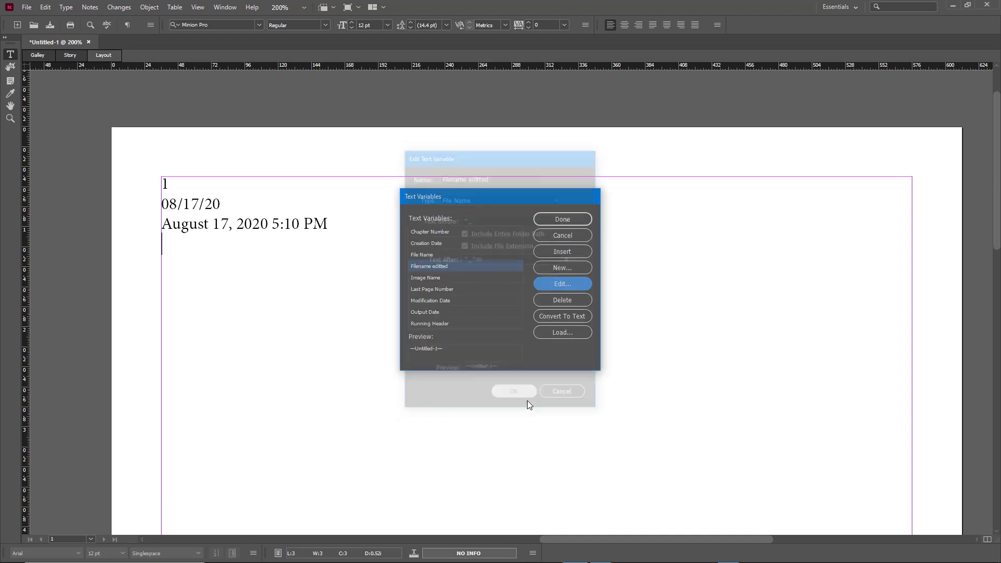
Close the variables list and delete all three lines of text in the frame.
{"action": "left_click", "coordinate": [588, 219]}
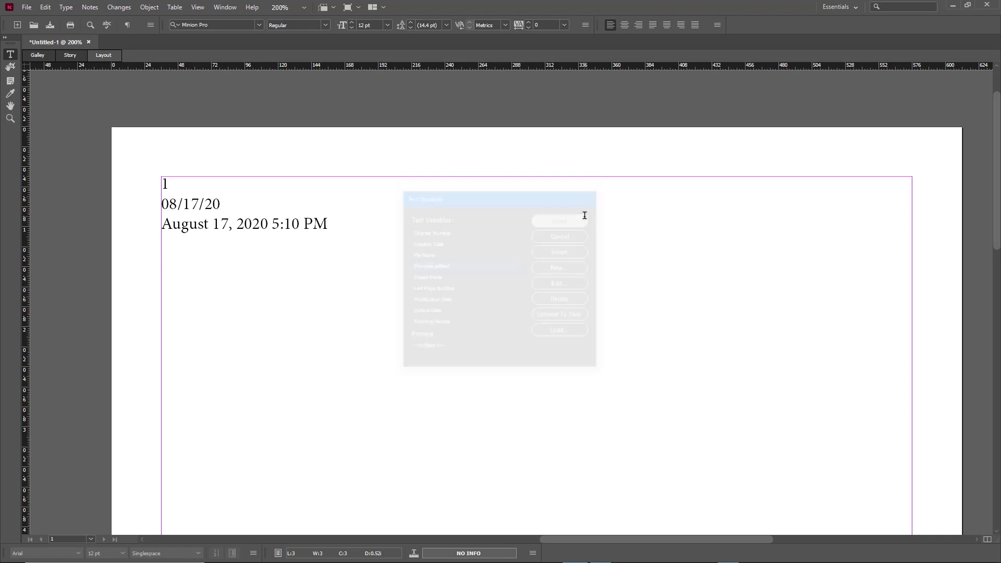
{"action": "key", "text": "ctrl+a"}
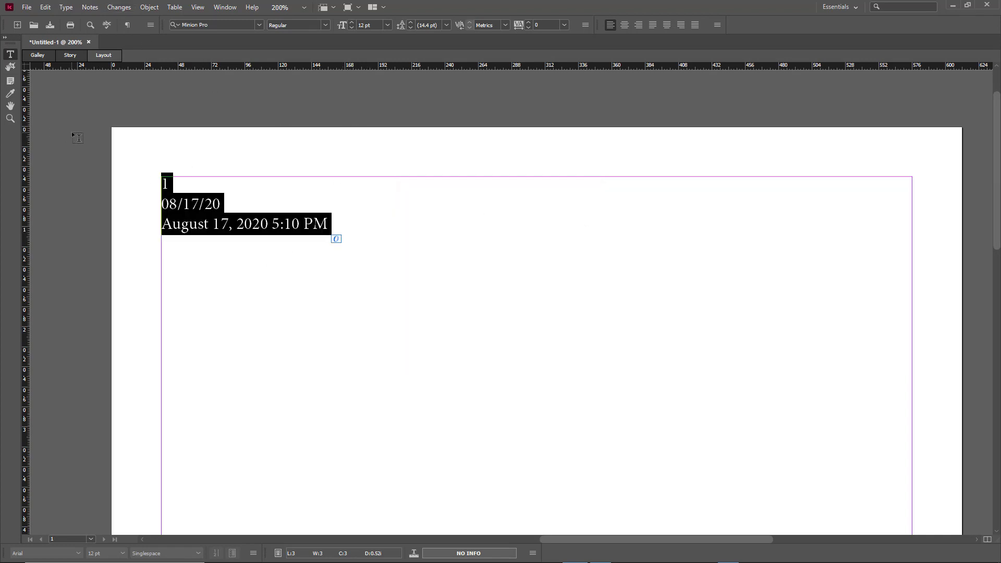
{"action": "key", "text": "BackSpace"}
Insert the 'Filename editted' variable, showing —Untitled-1— on the first line.
{"action": "left_click", "coordinate": [66, 7]}
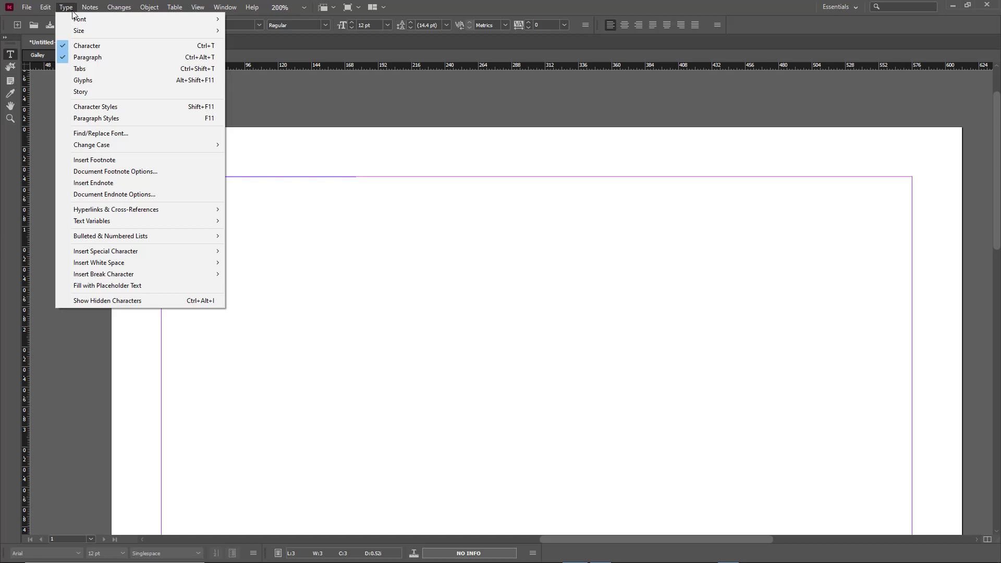
{"action": "mouse_move", "coordinate": [154, 222]}
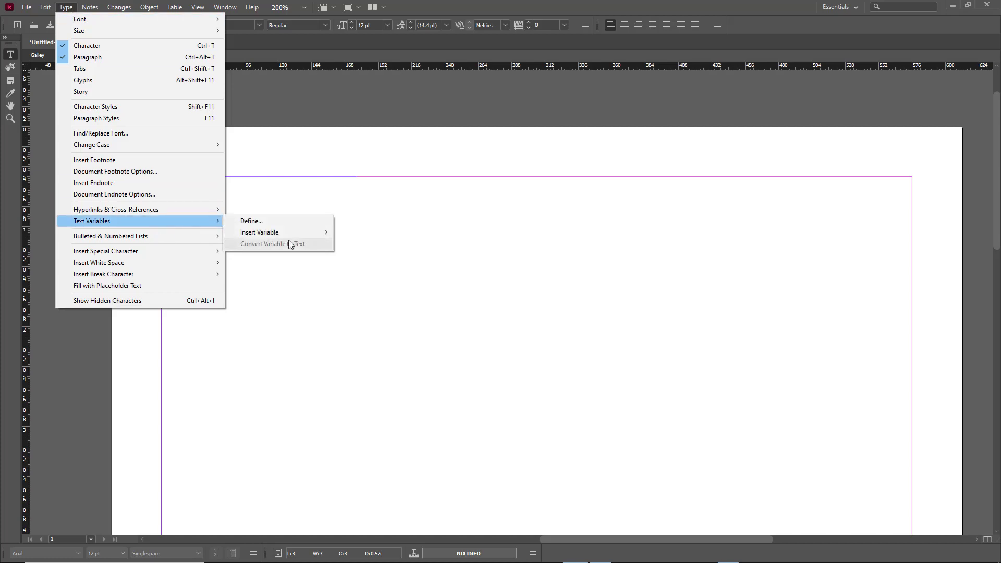
{"action": "mouse_move", "coordinate": [286, 231]}
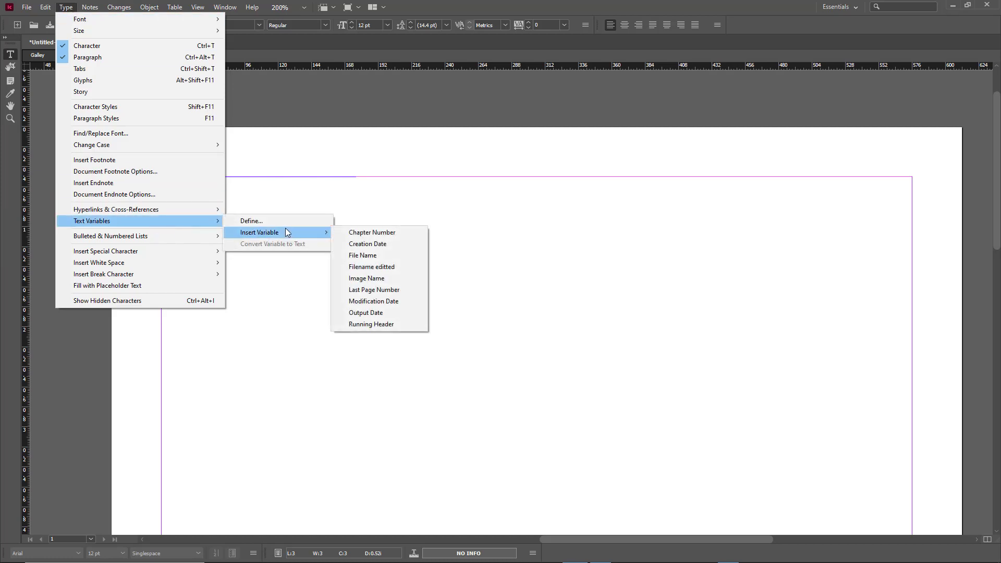
{"action": "left_click", "coordinate": [379, 267]}
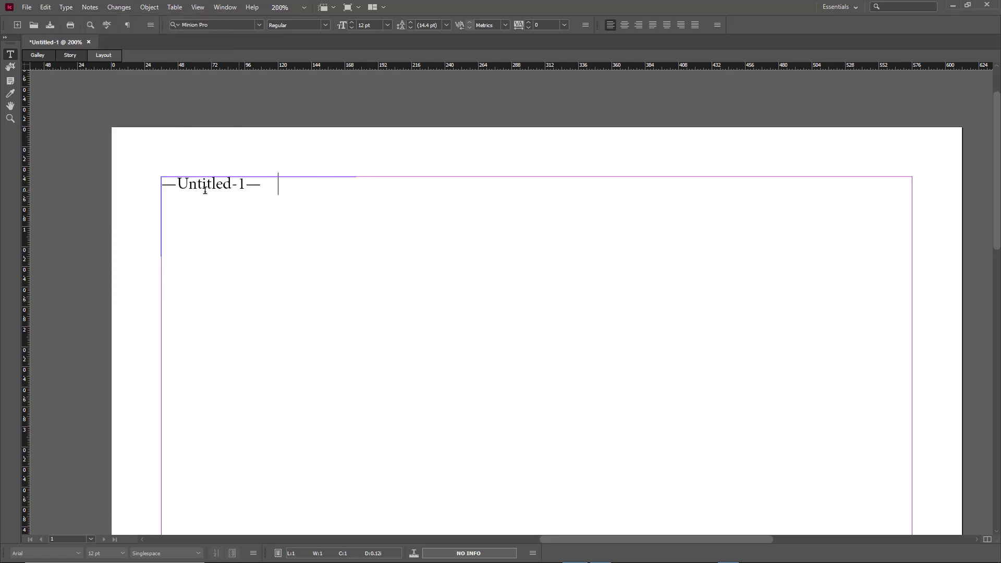
{"action": "left_click_drag", "start_coordinate": [166, 184], "coordinate": [241, 184]}
{"action": "left_click", "coordinate": [170, 182]}
{"action": "left_click_drag", "start_coordinate": [167, 183], "coordinate": [273, 183]}
{"action": "left_click", "coordinate": [295, 190]}
{"action": "left_click_drag", "start_coordinate": [347, 184], "coordinate": [138, 201]}
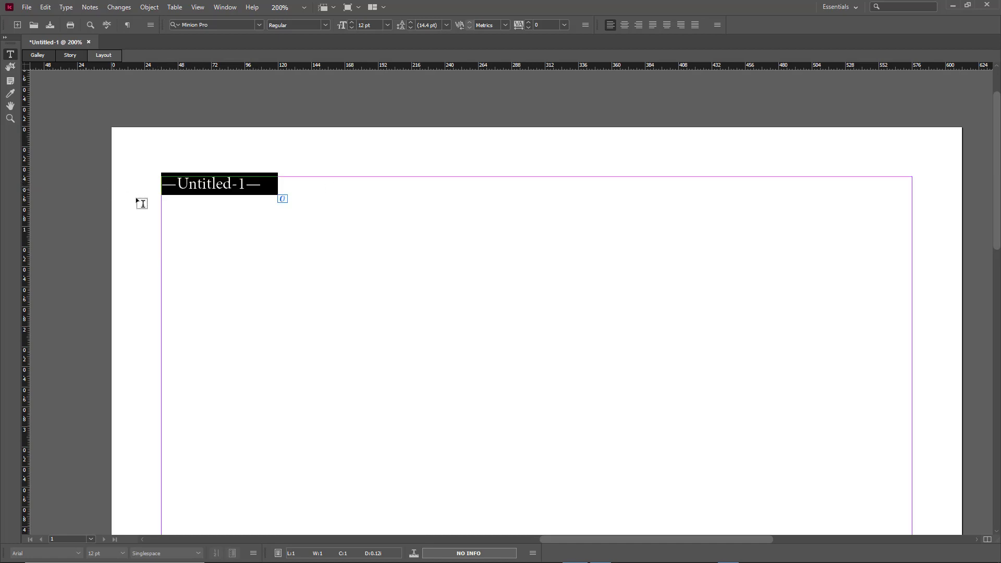